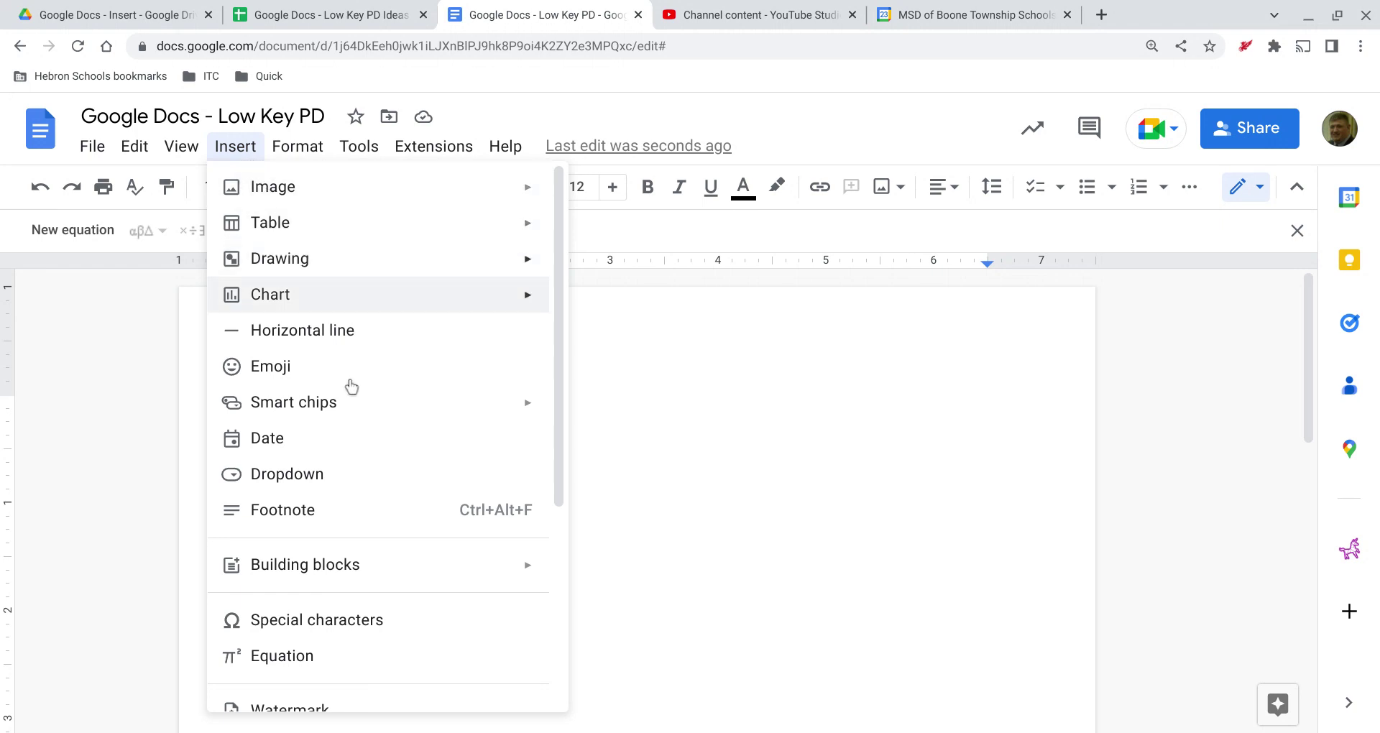
Insert a people smart chip for the staff member's second listed contact on the document's first line
mouse_move(349, 423)
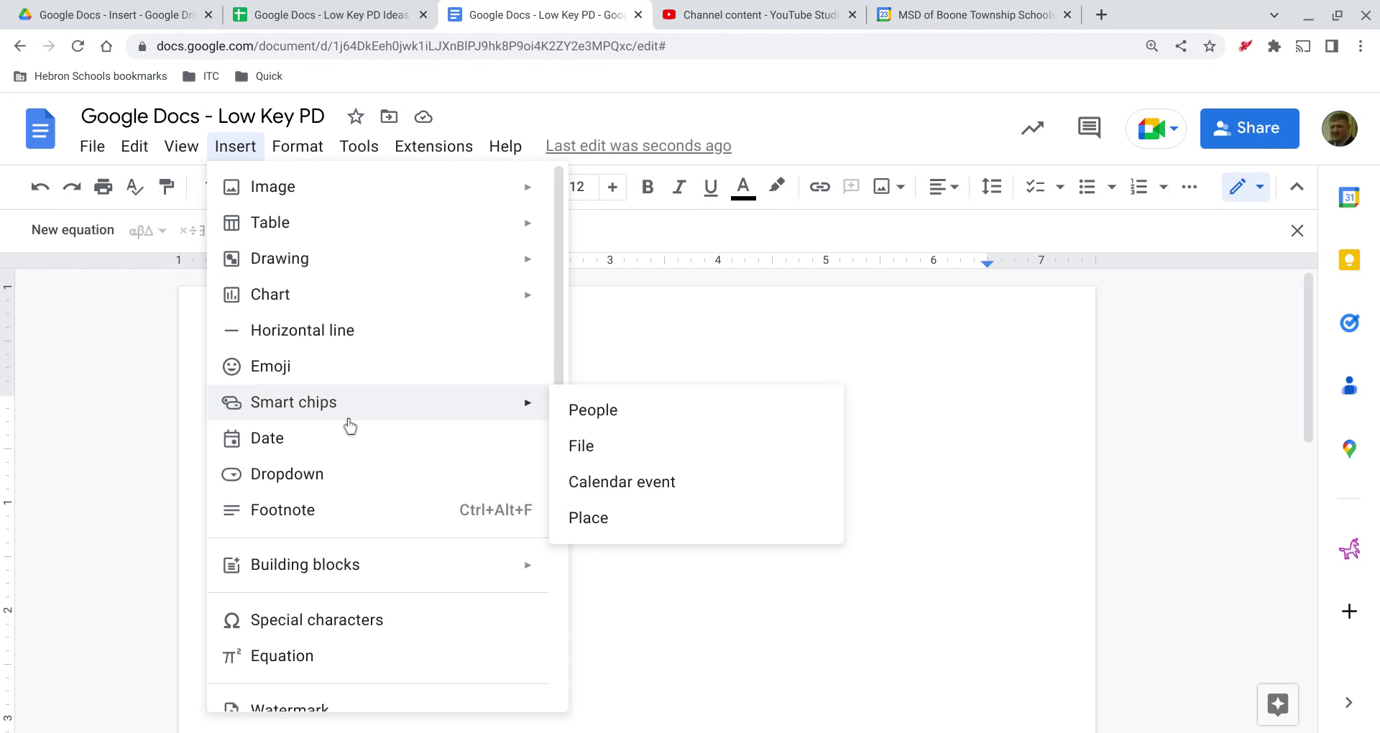
left_click(606, 432)
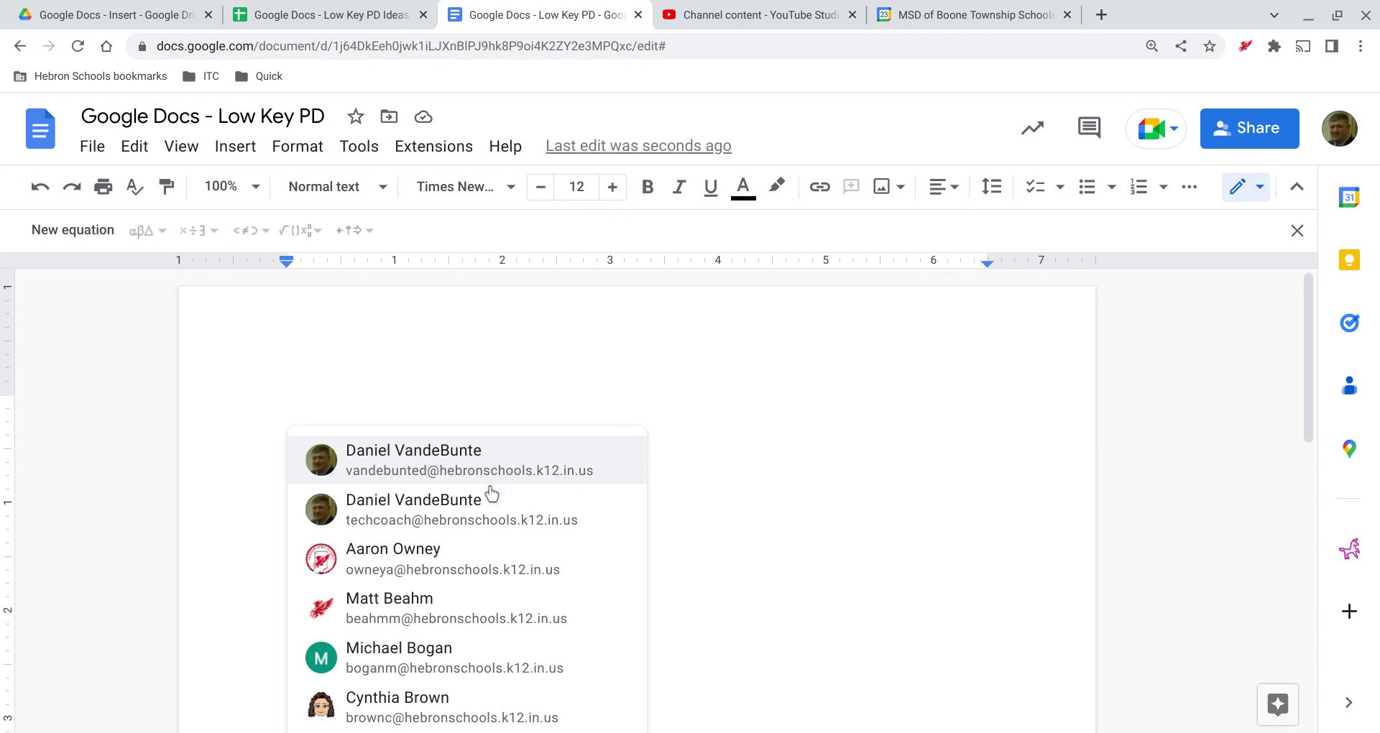
left_click(452, 501)
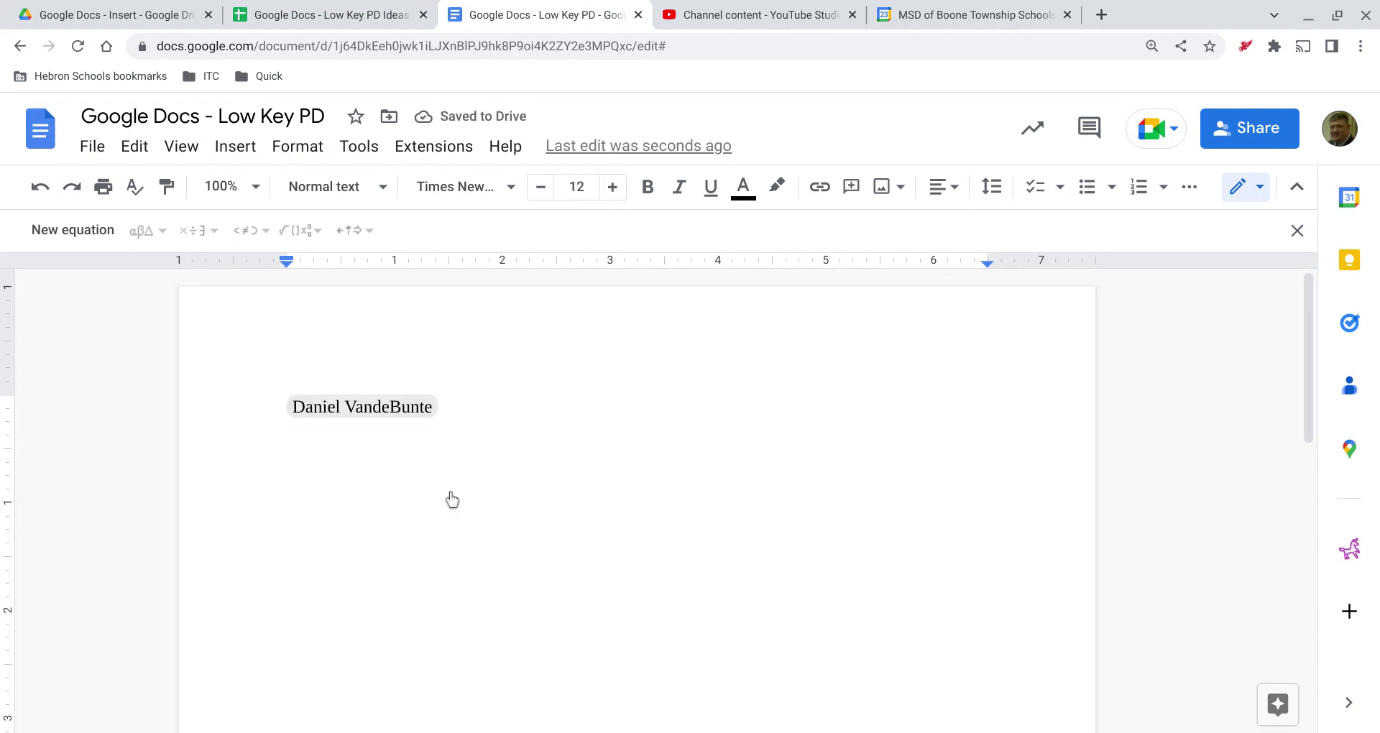
Examine the detailed contact view of the inserted people chip, including contact details and recent interactions, and close it
mouse_move(398, 437)
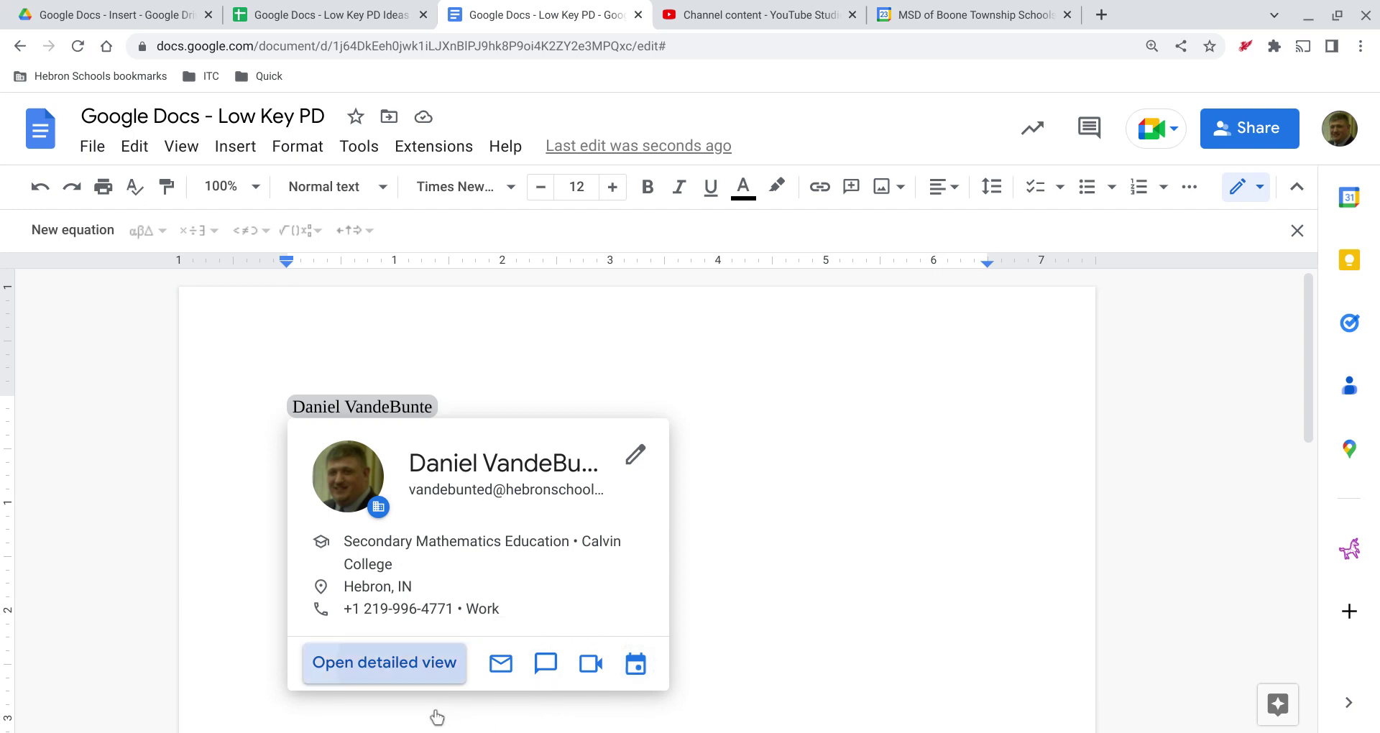
left_click(434, 665)
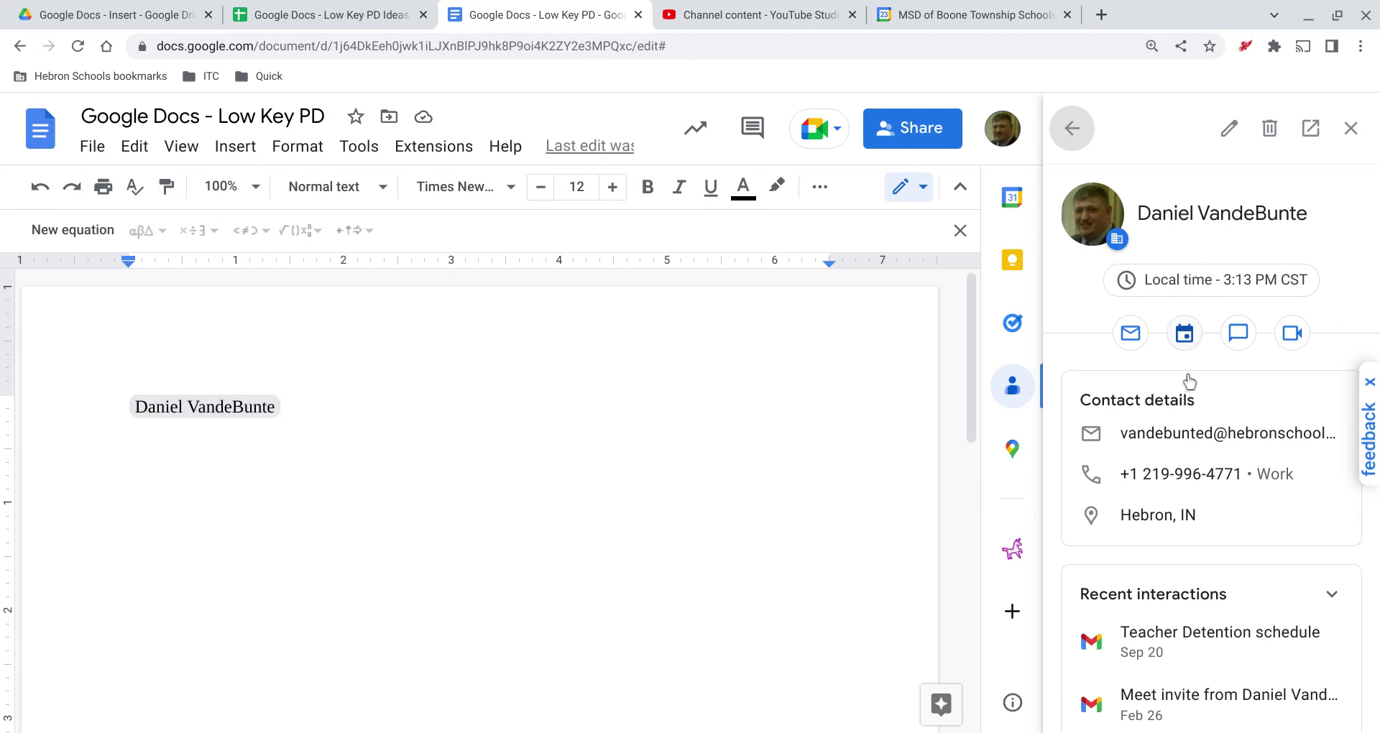
scroll(1188, 380, "down", 2)
scroll(1188, 381, "up", 2)
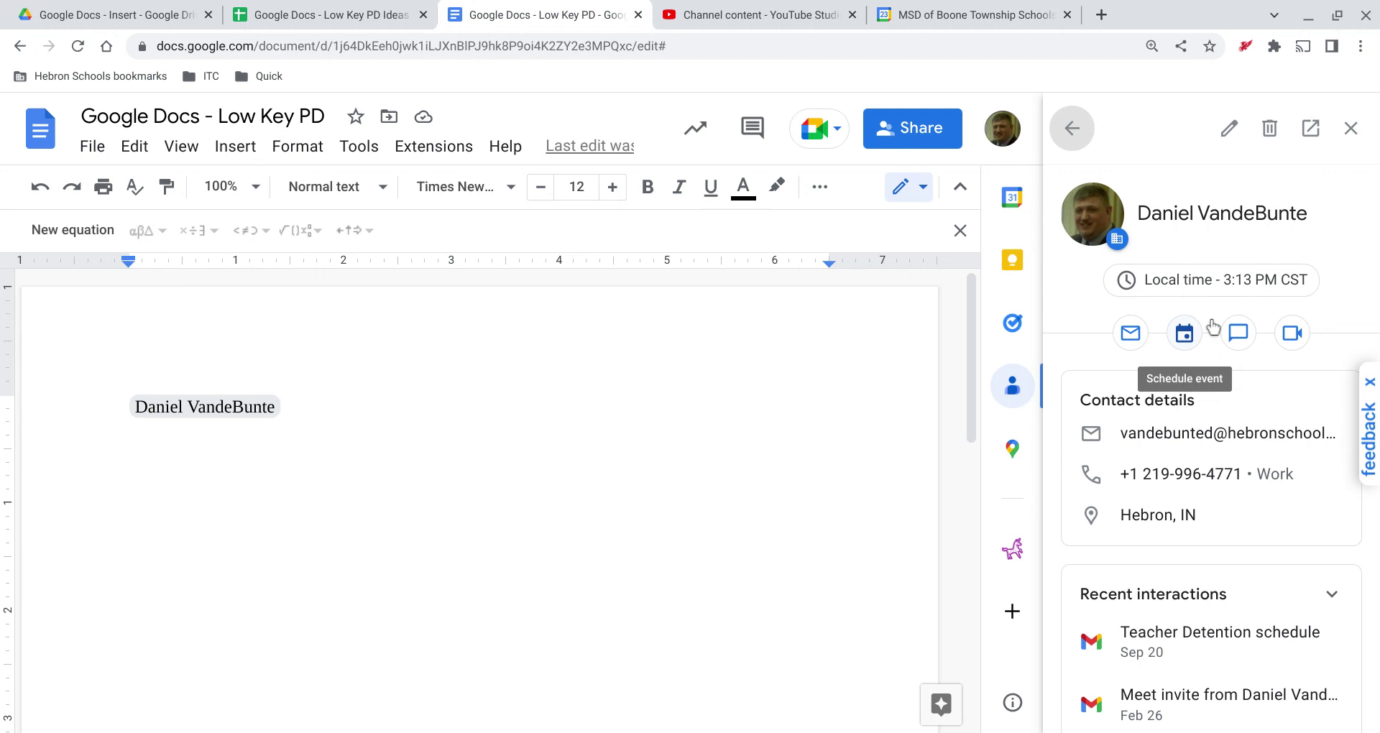
left_click(1351, 128)
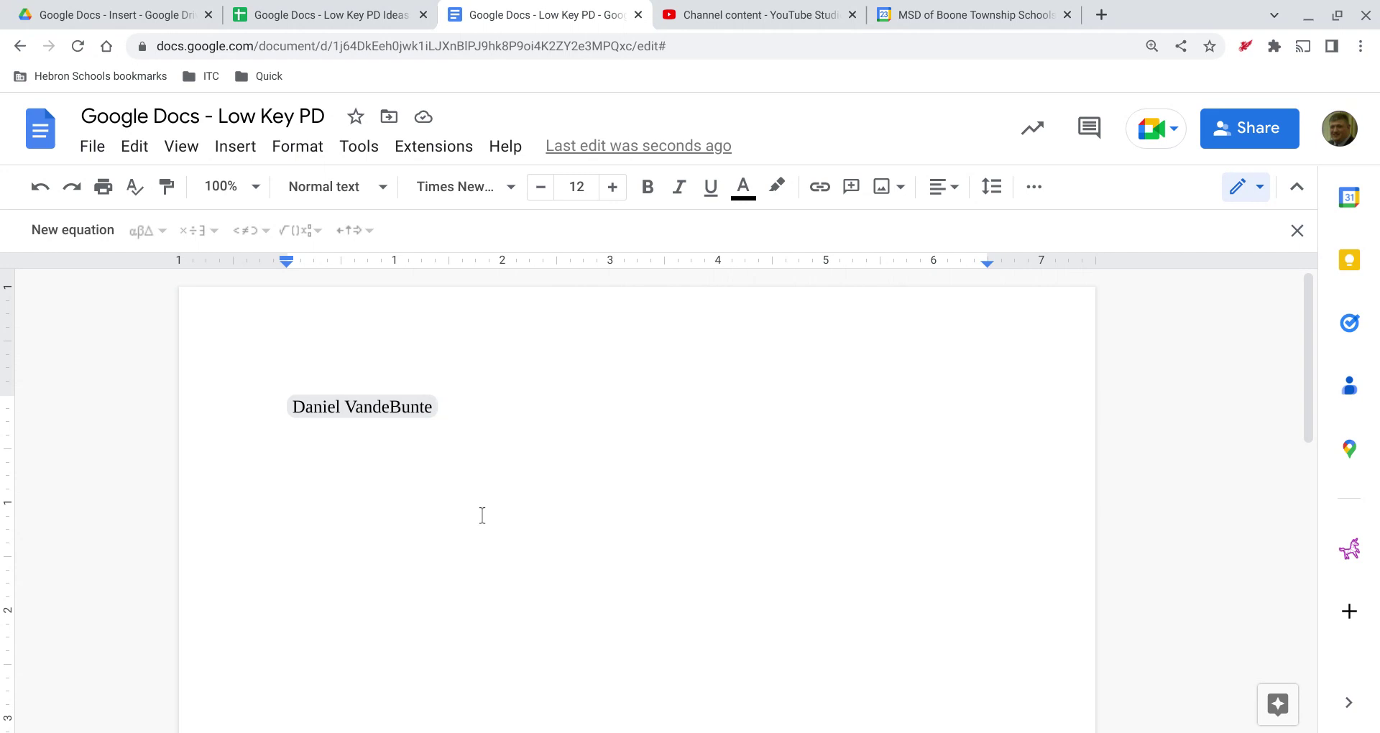
Insert a file smart chip for Google Docs - Low Key PD Outline on a new line below the people chip and view its preview card
key("Return")
left_click(230, 149)
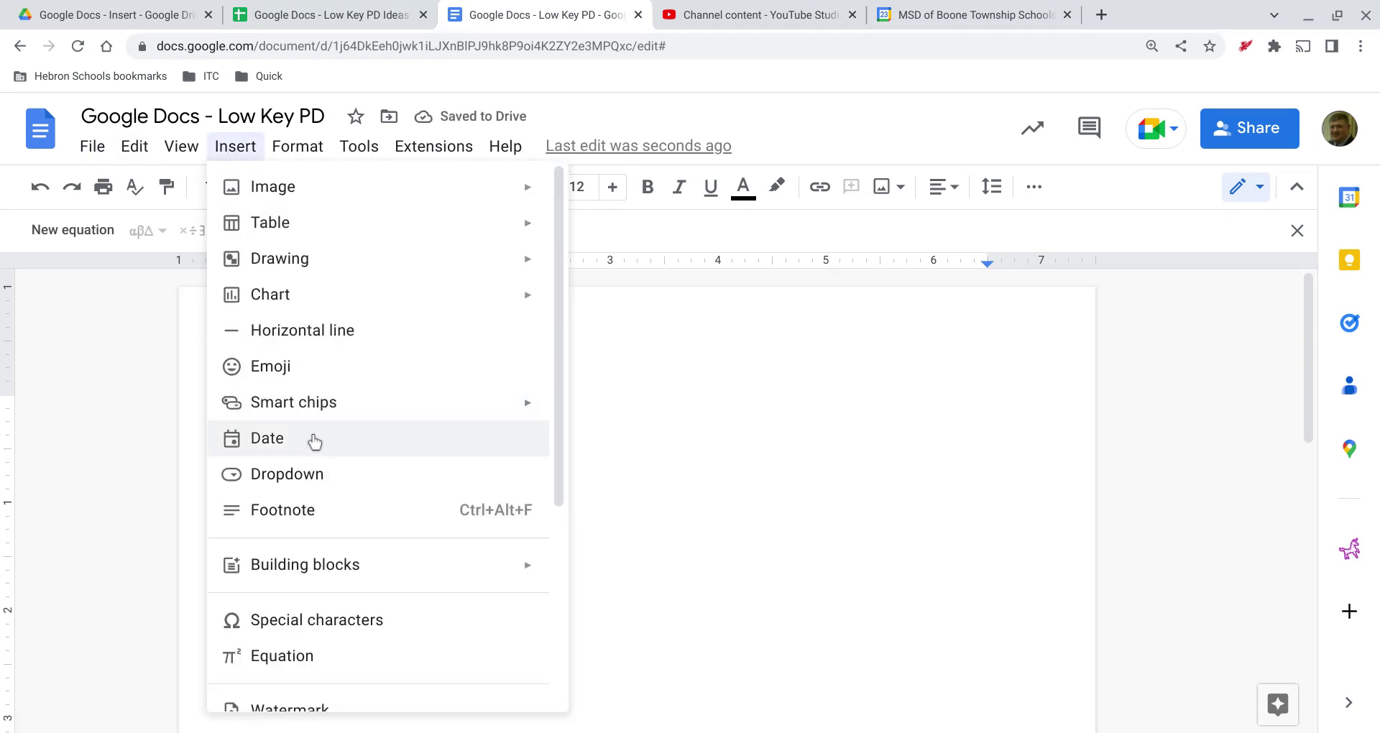
mouse_move(466, 404)
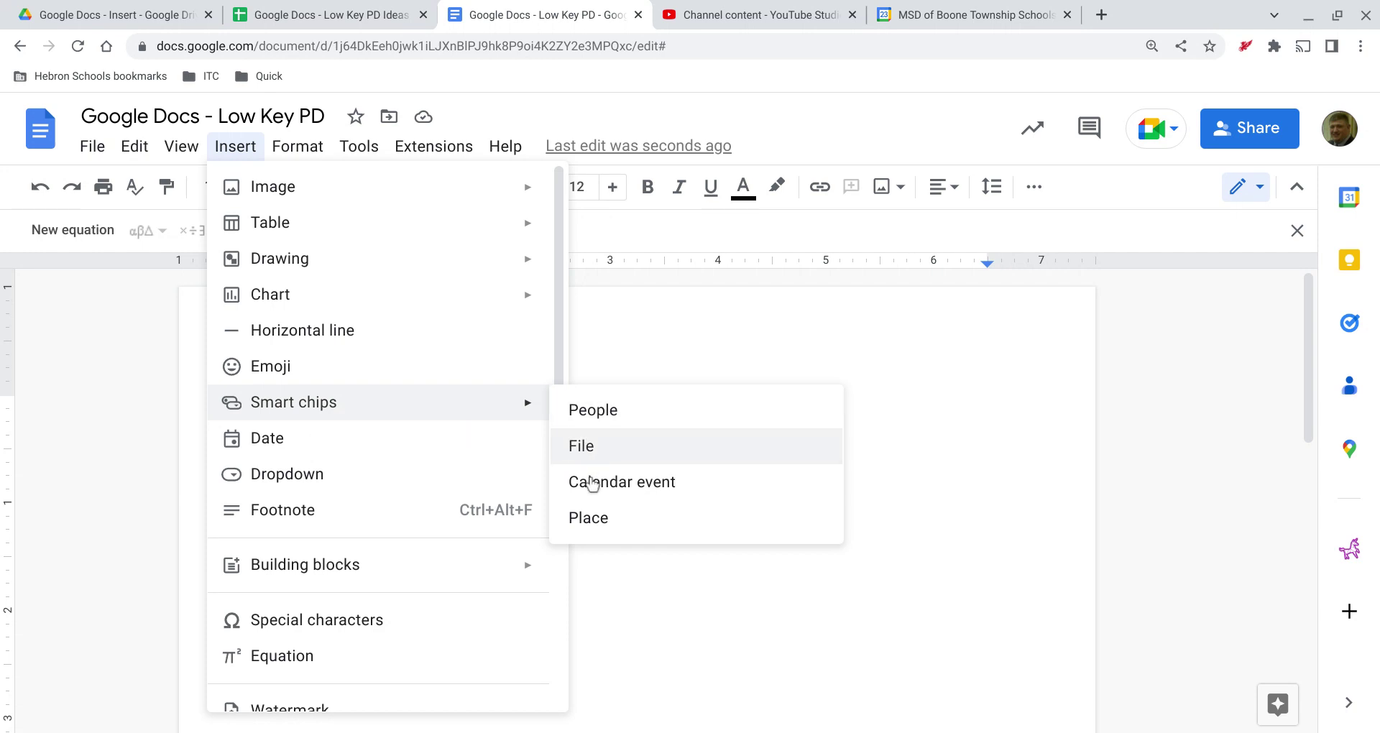
left_click(583, 447)
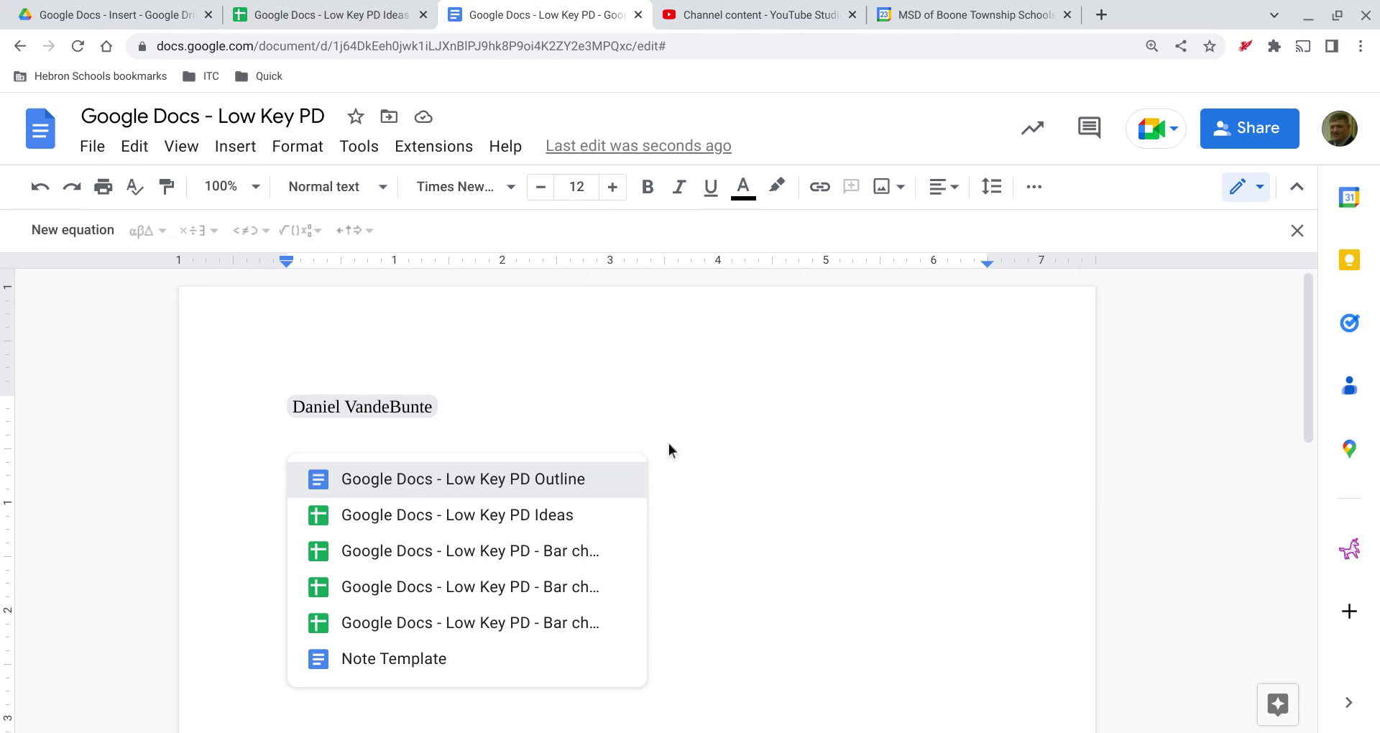
key("Return")
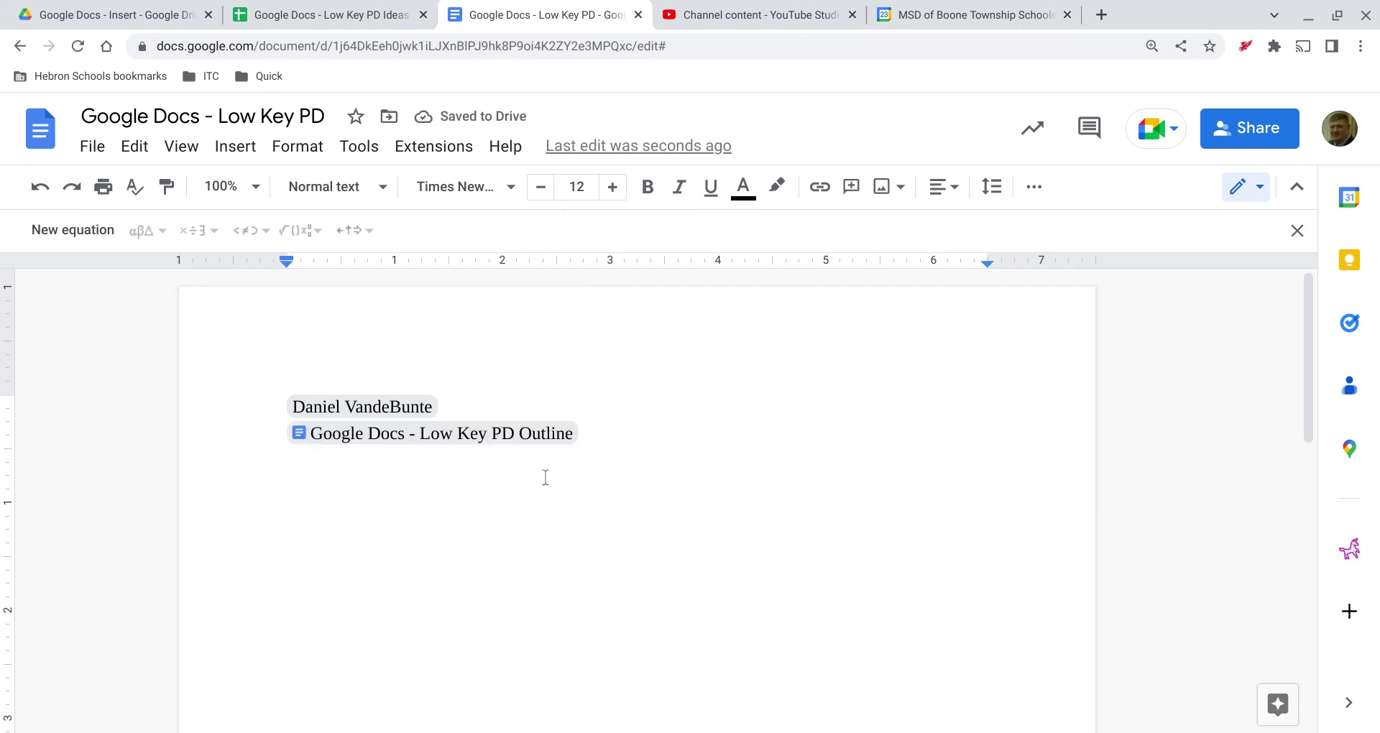
mouse_move(525, 463)
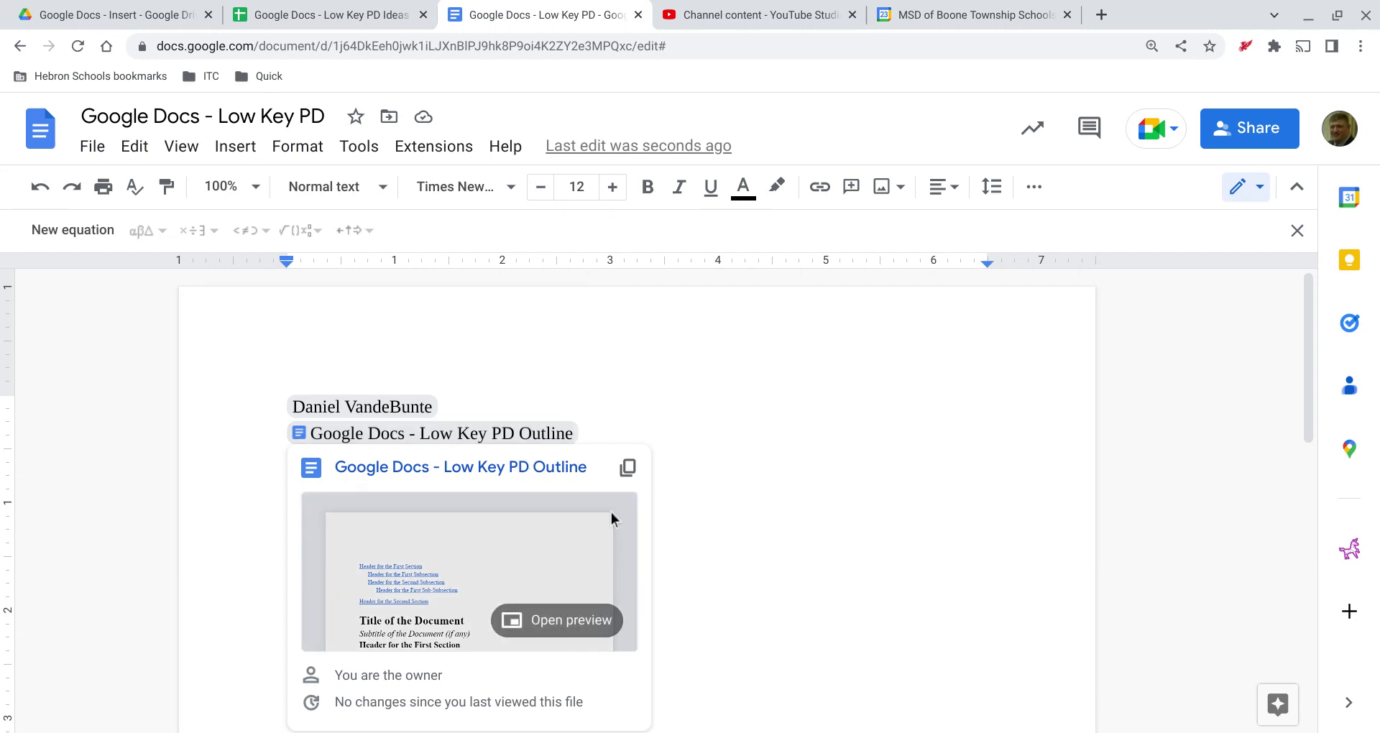
left_click(624, 471)
Insert a calendar event smart chip for Sample Event on a new line below the file chip
key("Return")
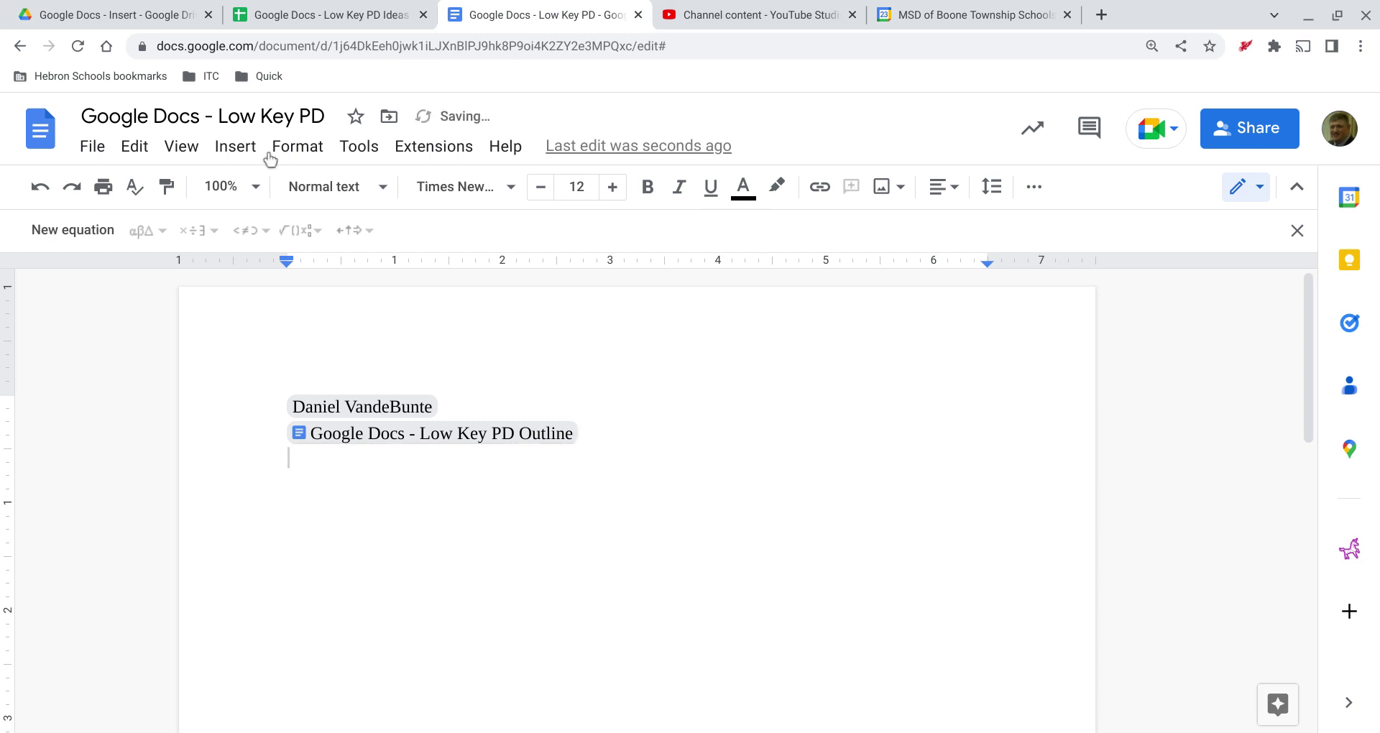
left_click(229, 152)
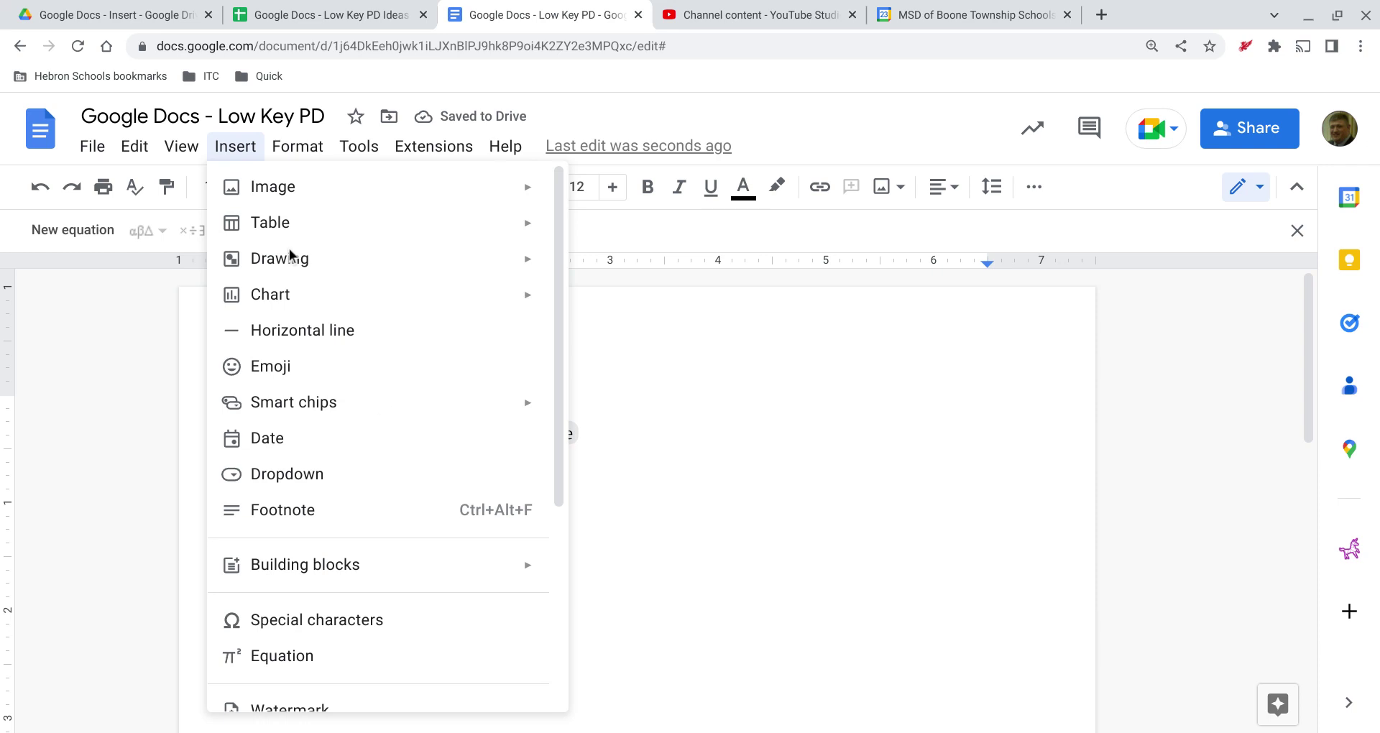
mouse_move(379, 413)
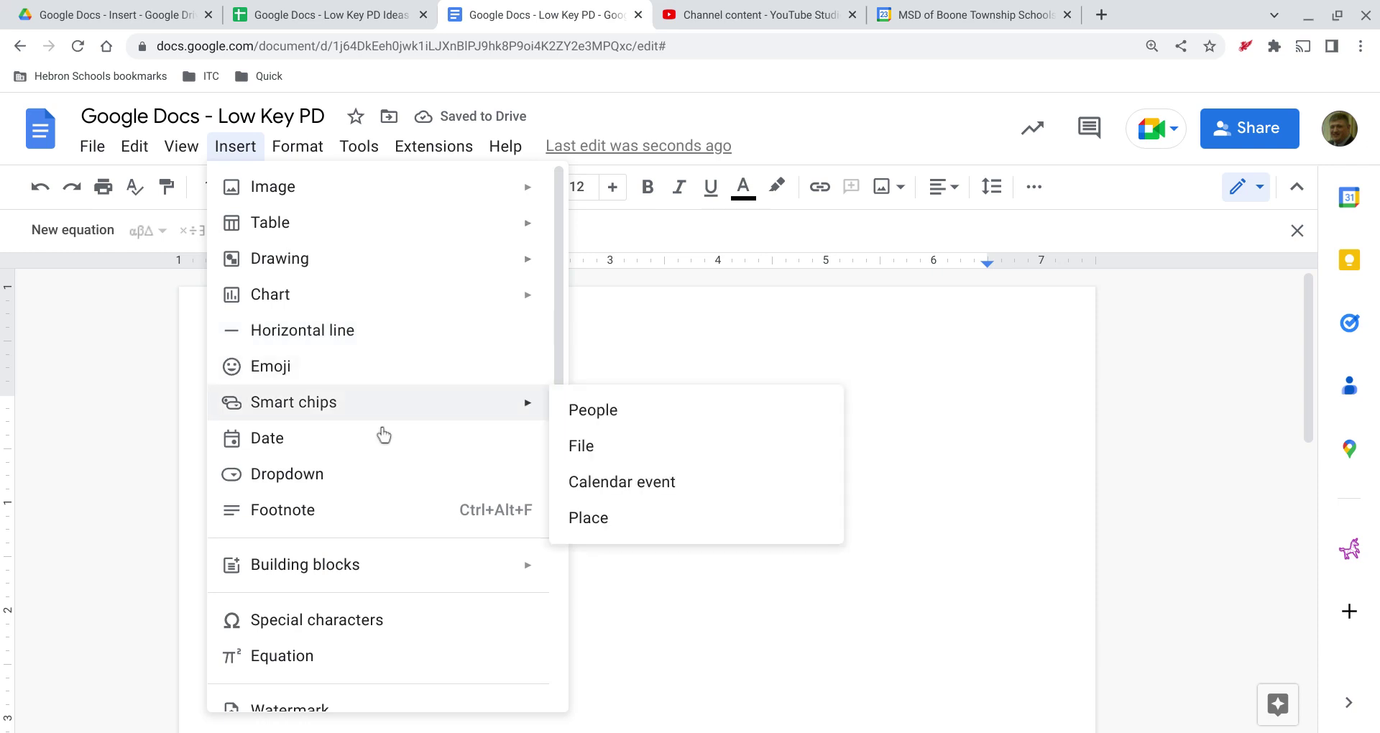
left_click(662, 512)
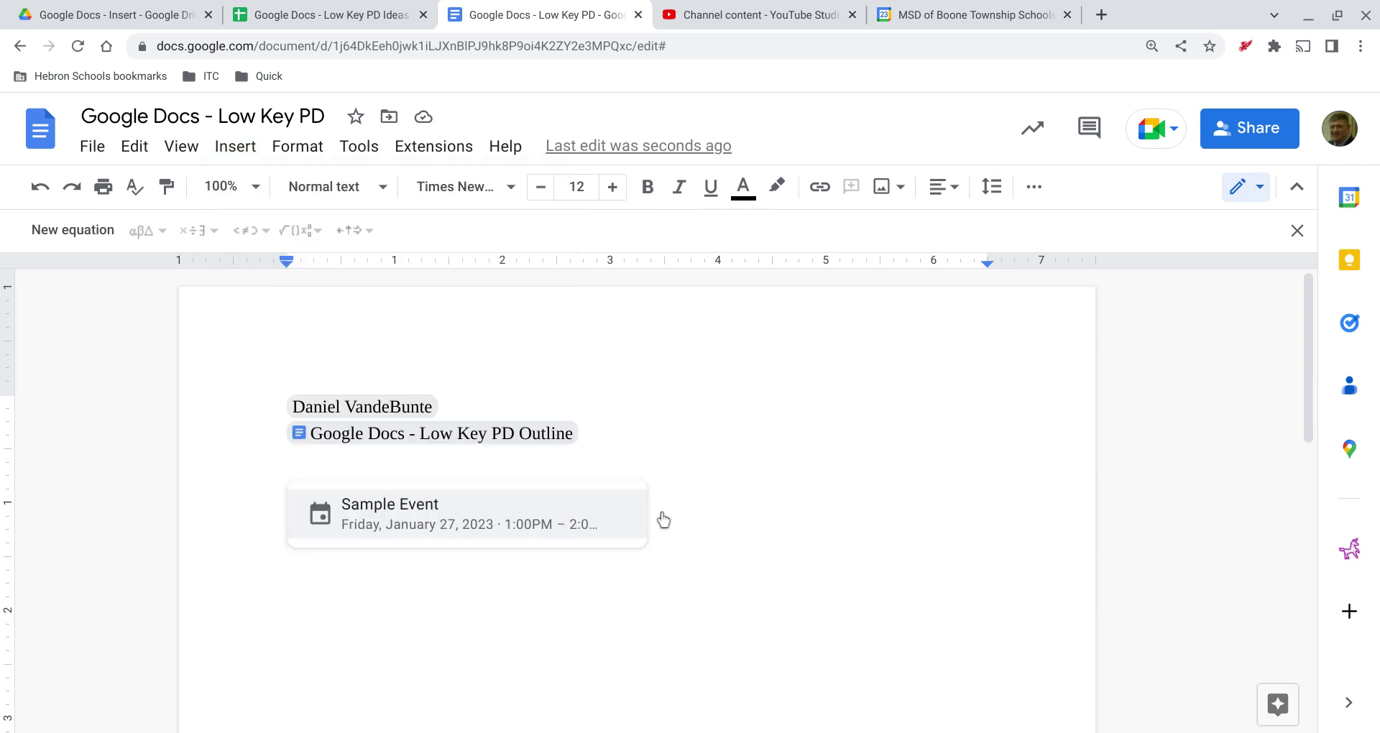
left_click(392, 552)
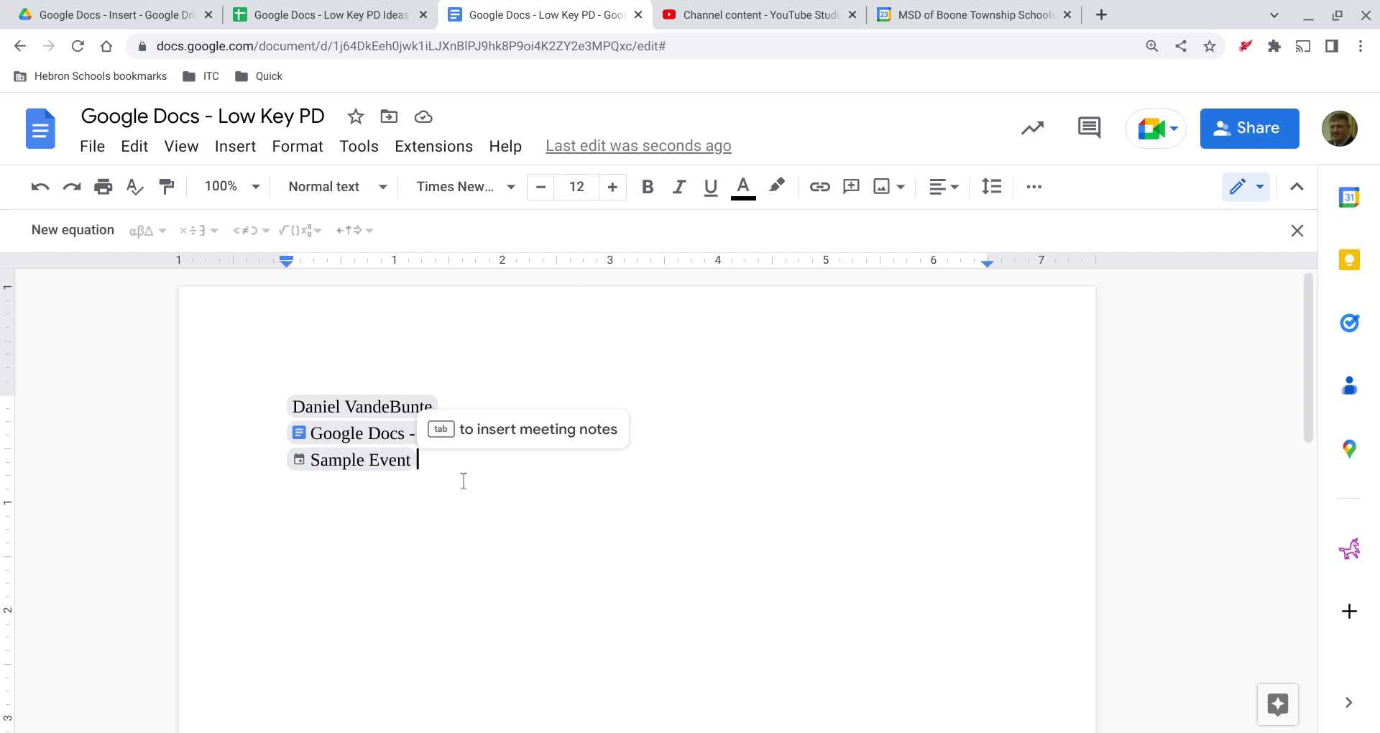
Expand the Sample Event chip into a meeting notes template and attach this document to the calendar event
key("Tab")
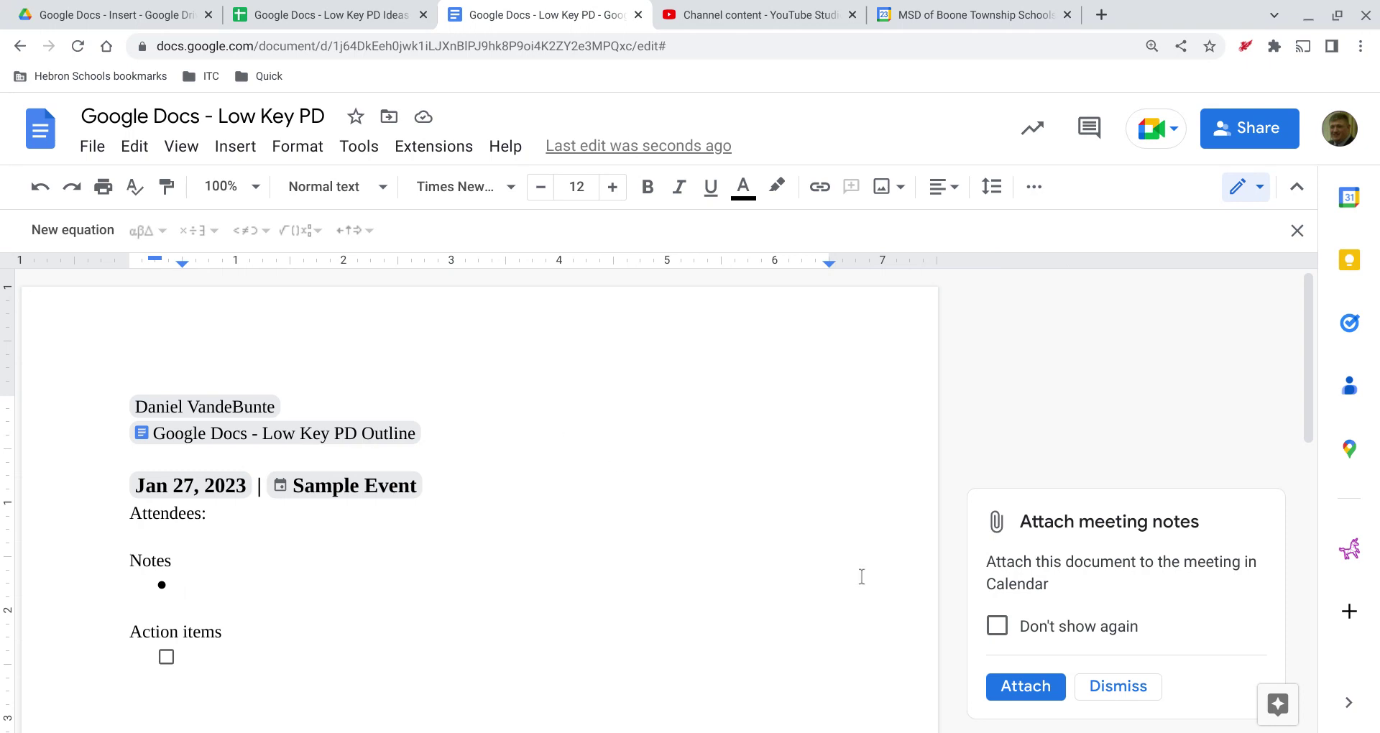
left_click(1026, 686)
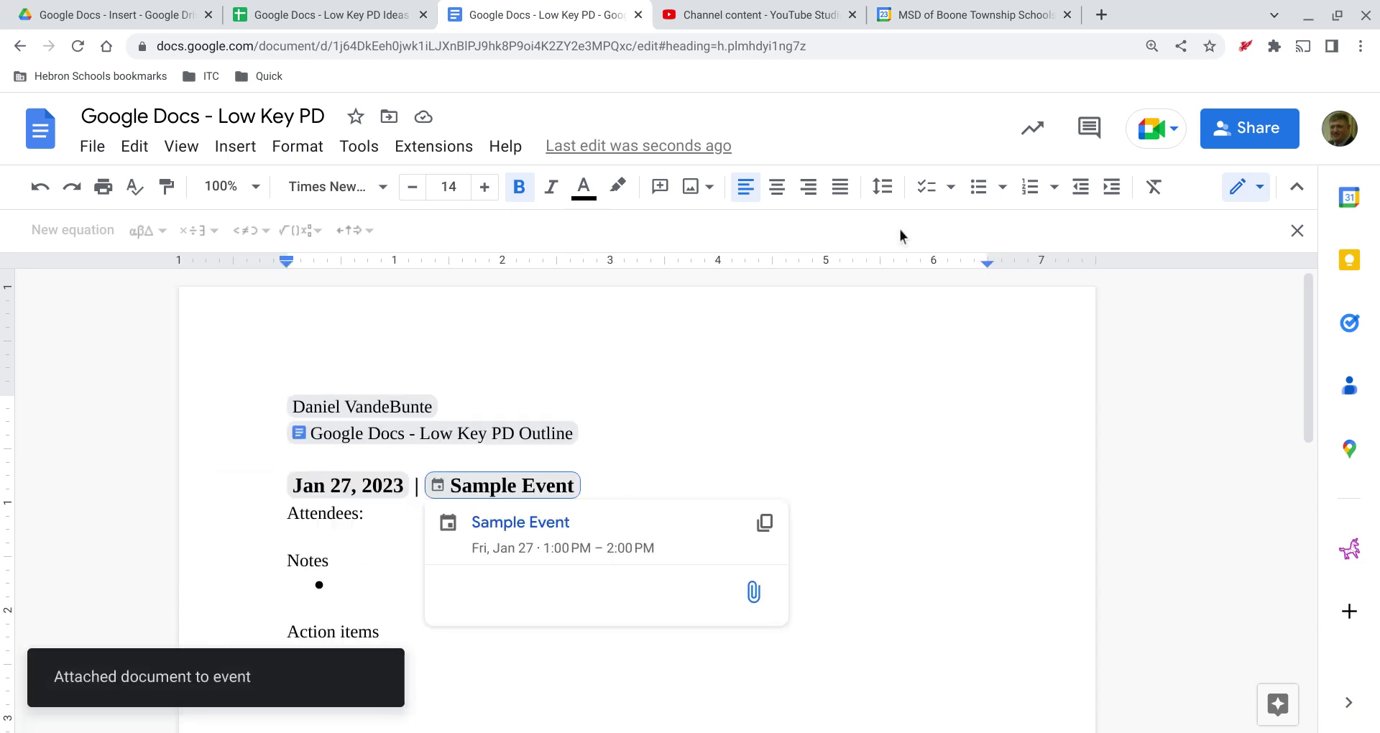
Switch to Google Calendar, check the details and attachment of Sample Event on Friday, January 27, and return to the document
left_click(908, 11)
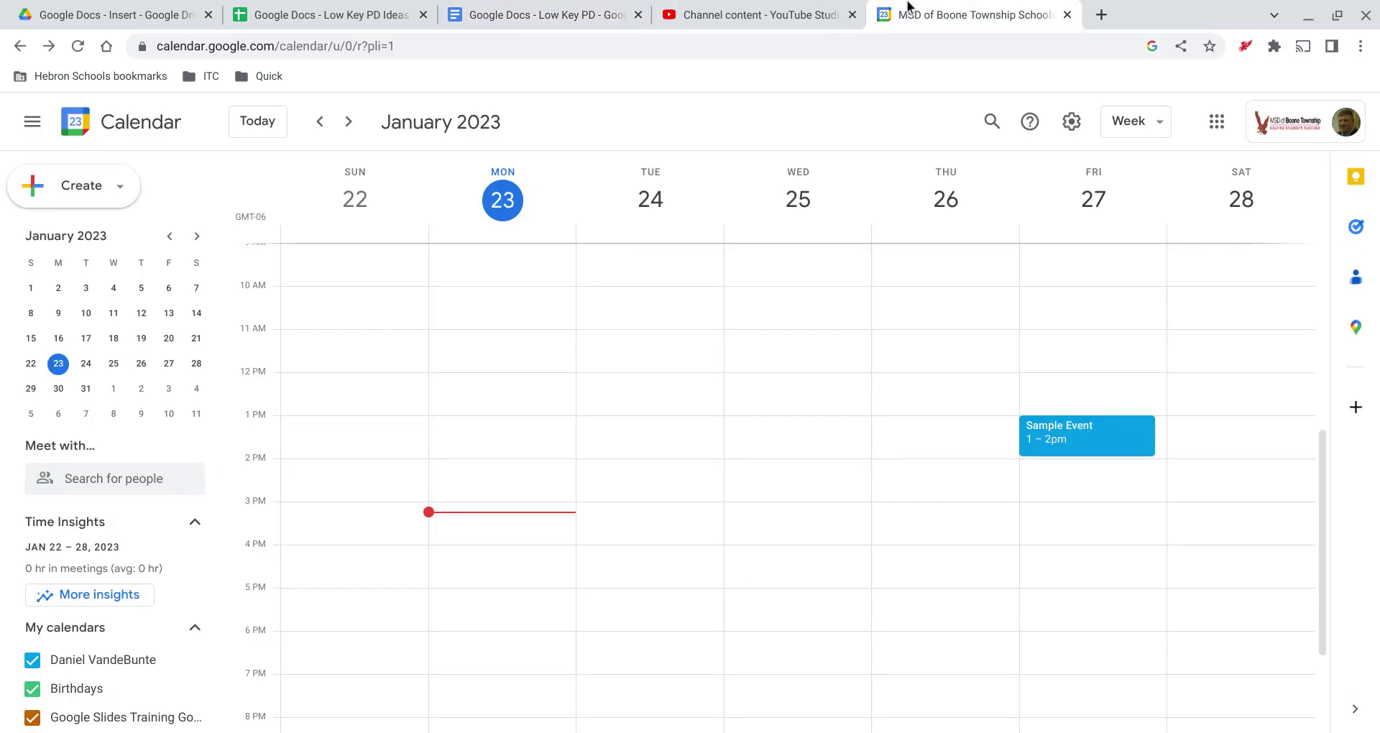
left_click(1076, 453)
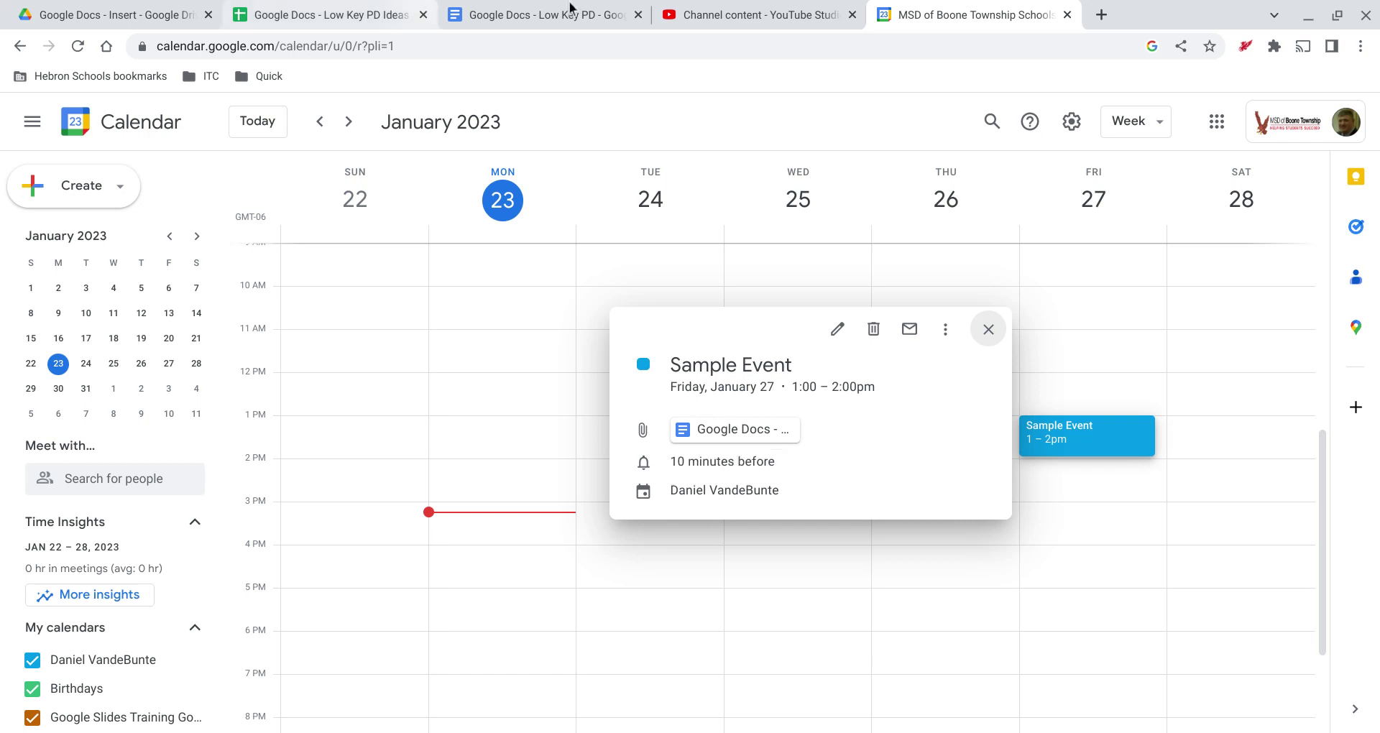
left_click(550, 14)
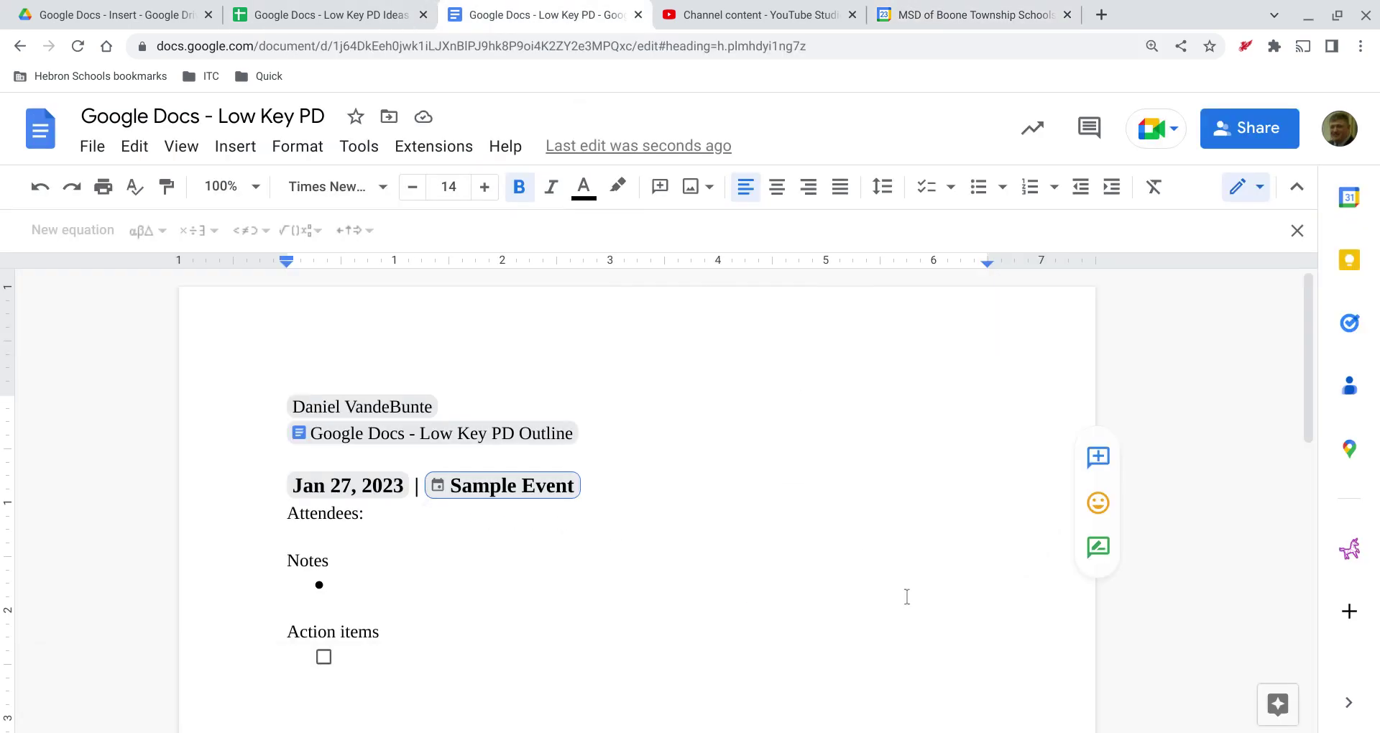
Insert a place smart chip for Hebron High School on a new line below the action items, searching by the school's street address
left_click(902, 568)
left_click(415, 724)
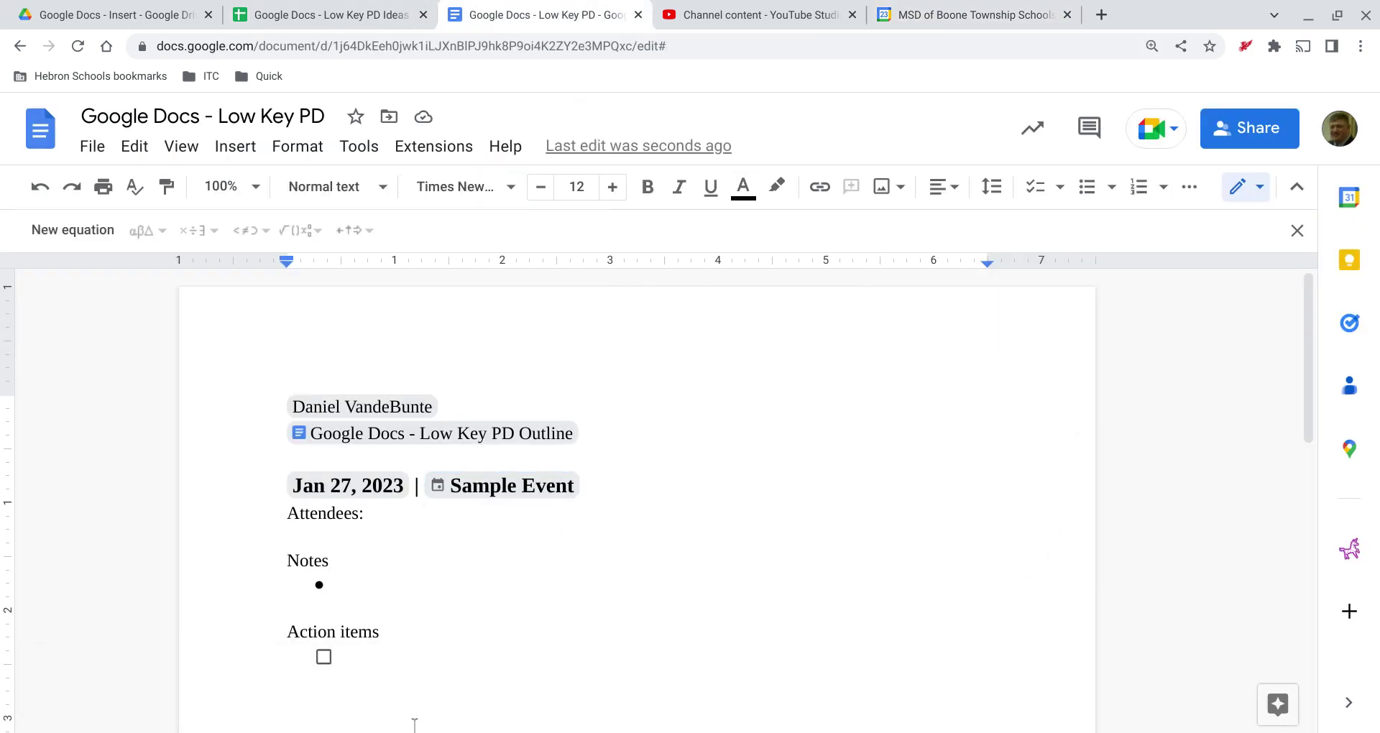
key("Return")
left_click(236, 147)
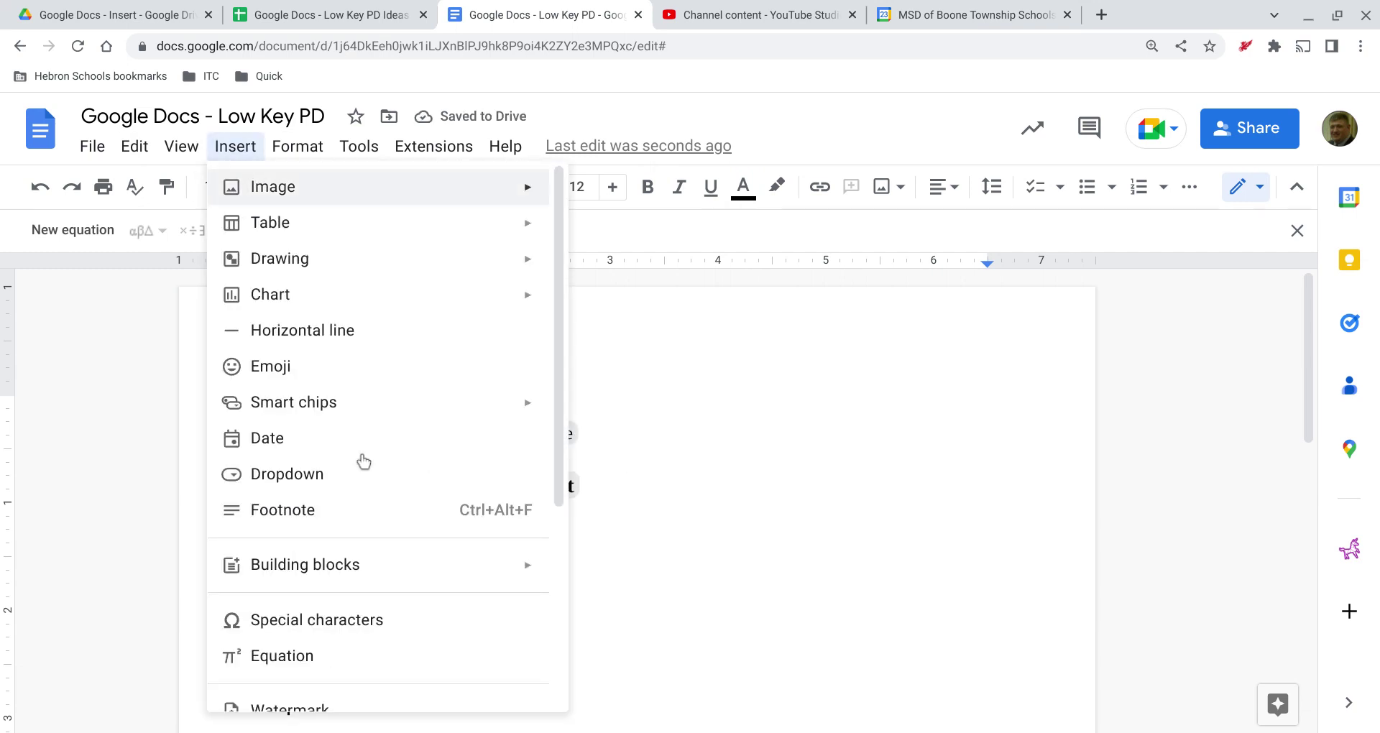
mouse_move(503, 404)
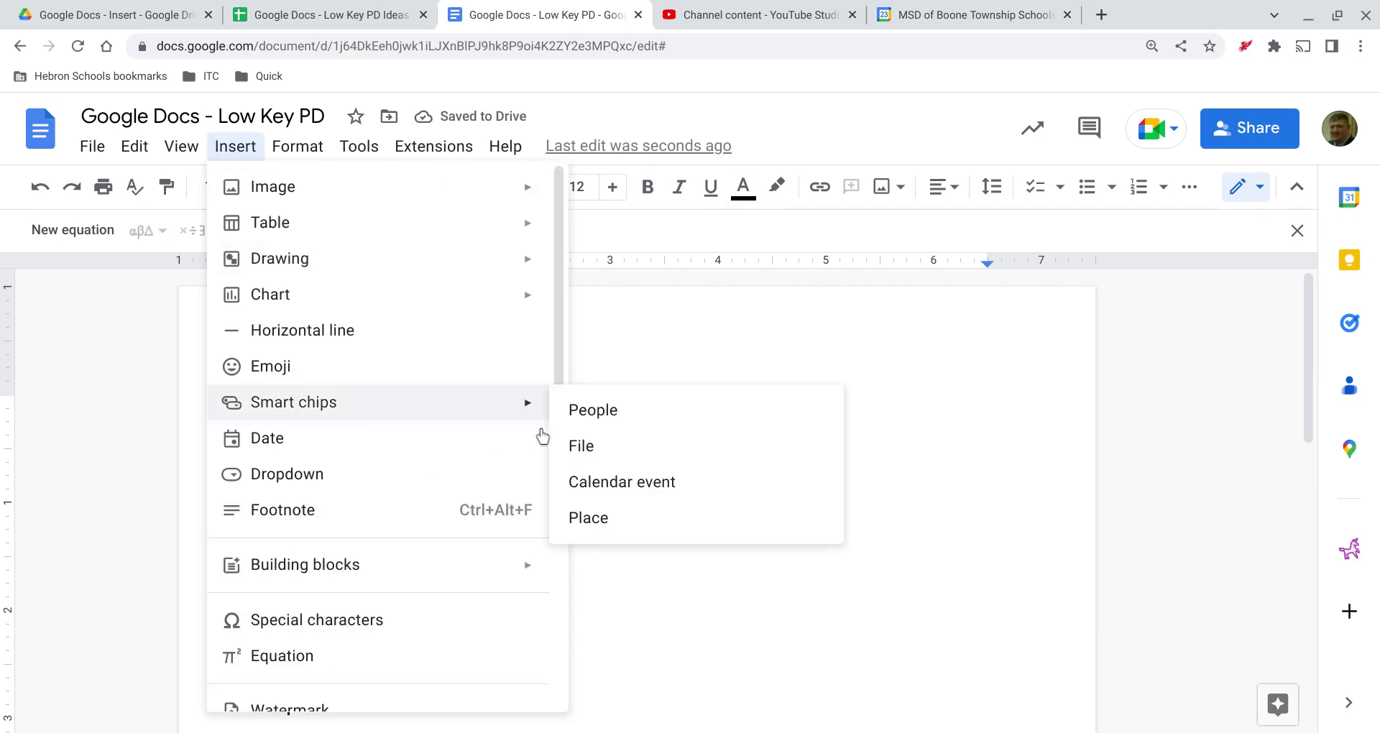
left_click(599, 536)
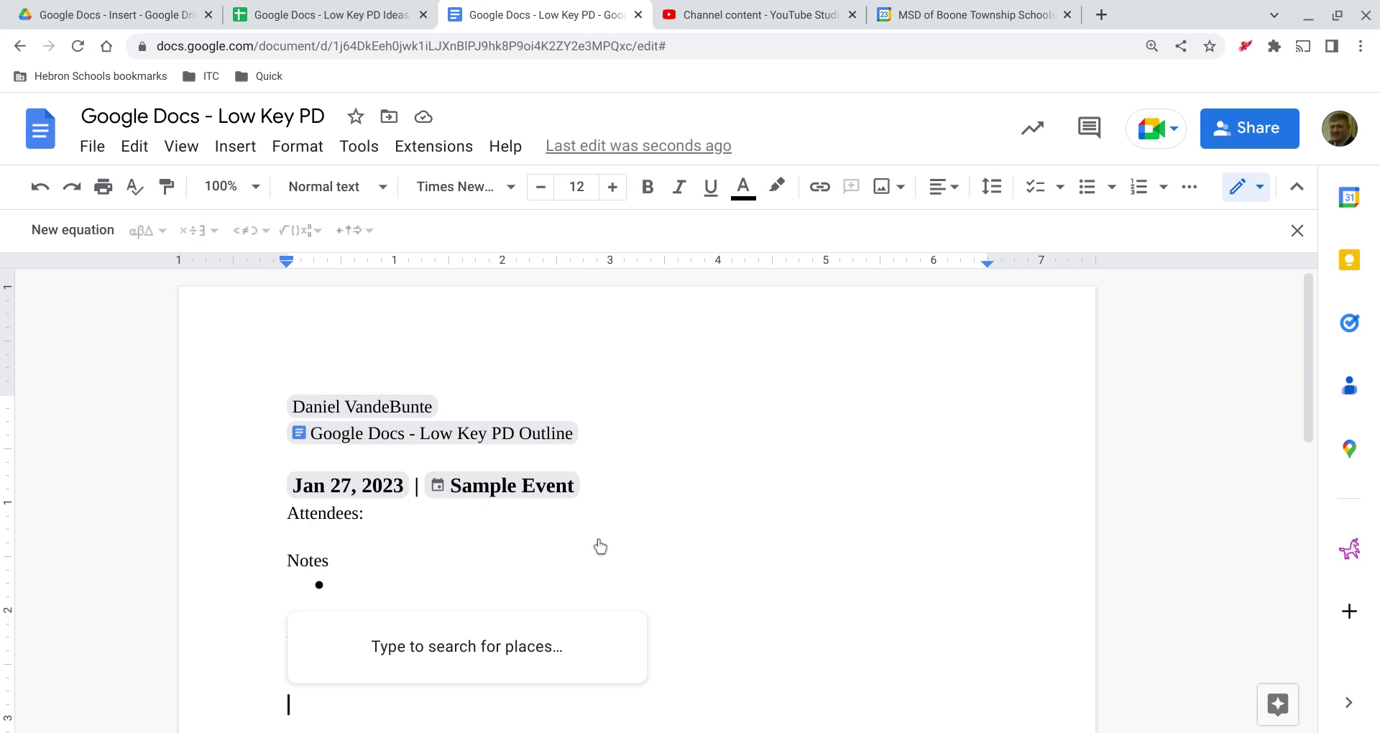
type("509")
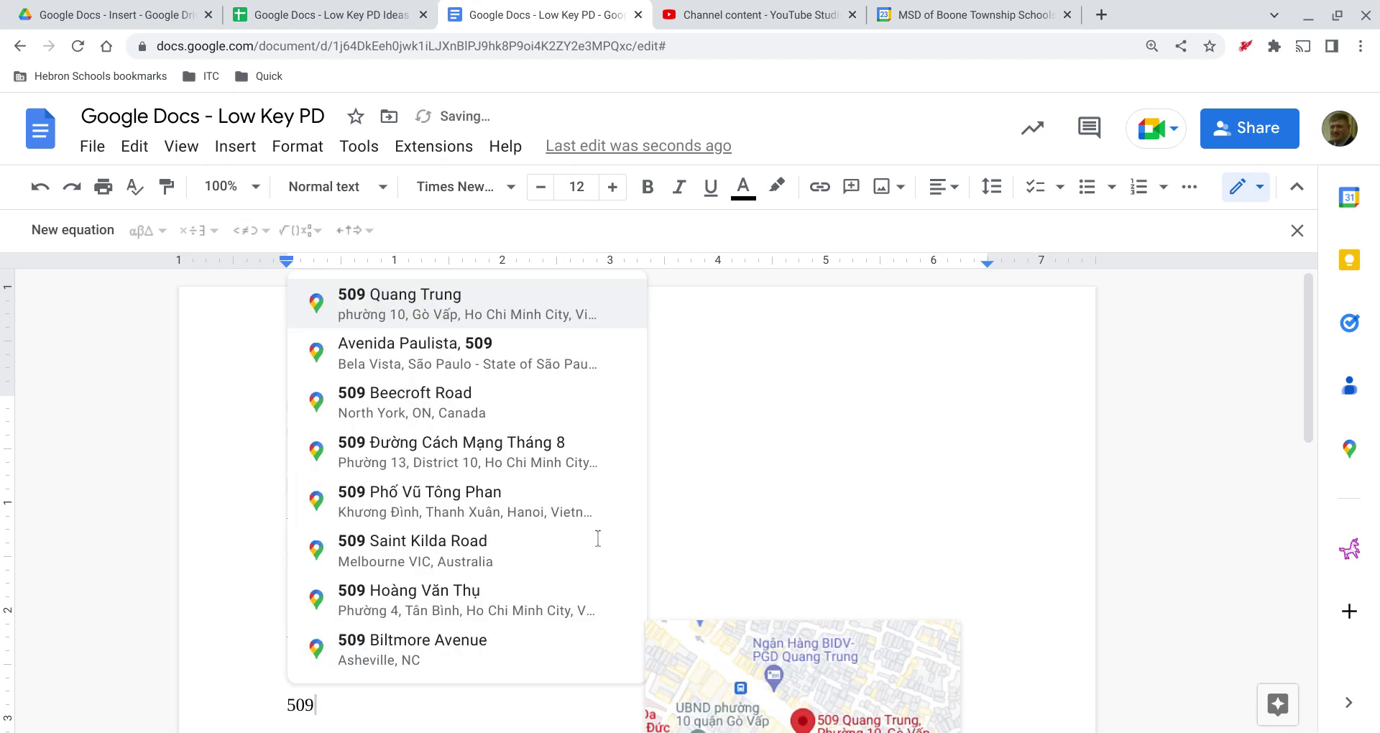
type(" s main st, hebron")
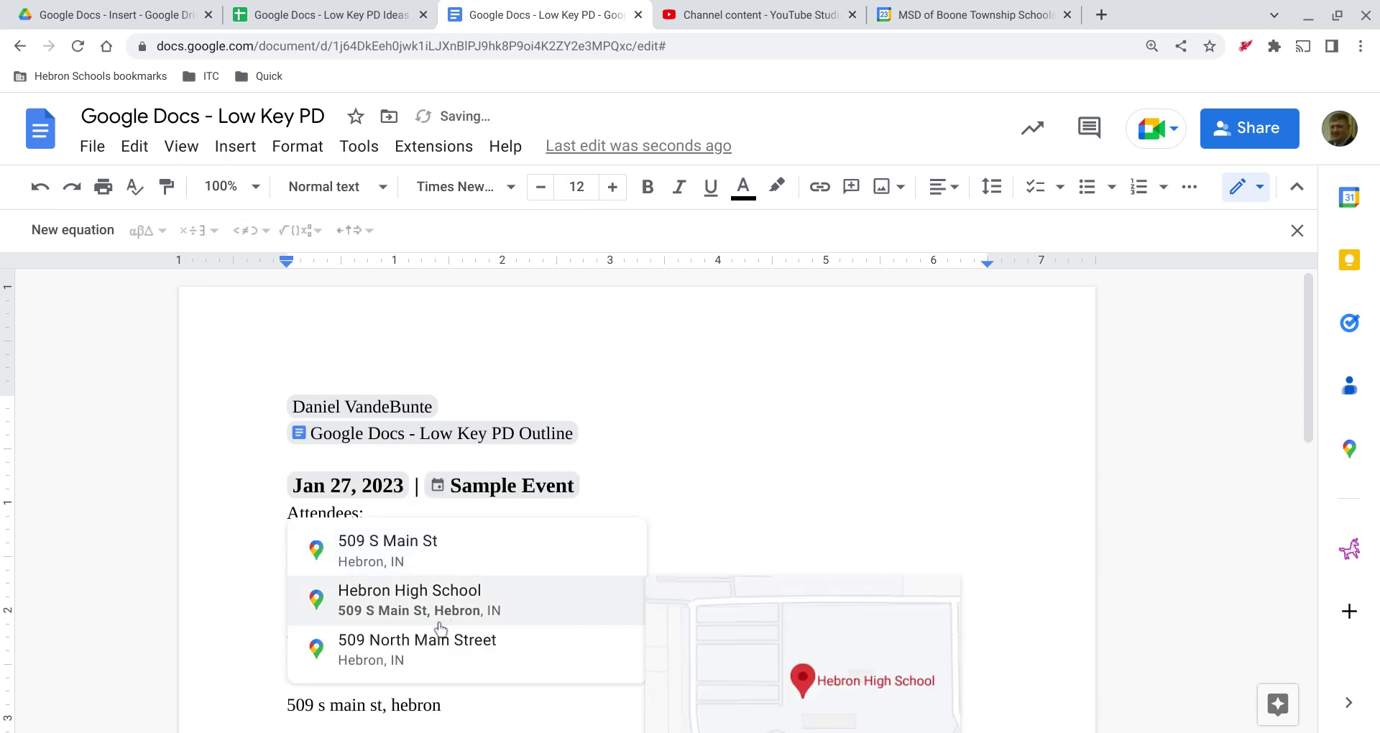
left_click(437, 622)
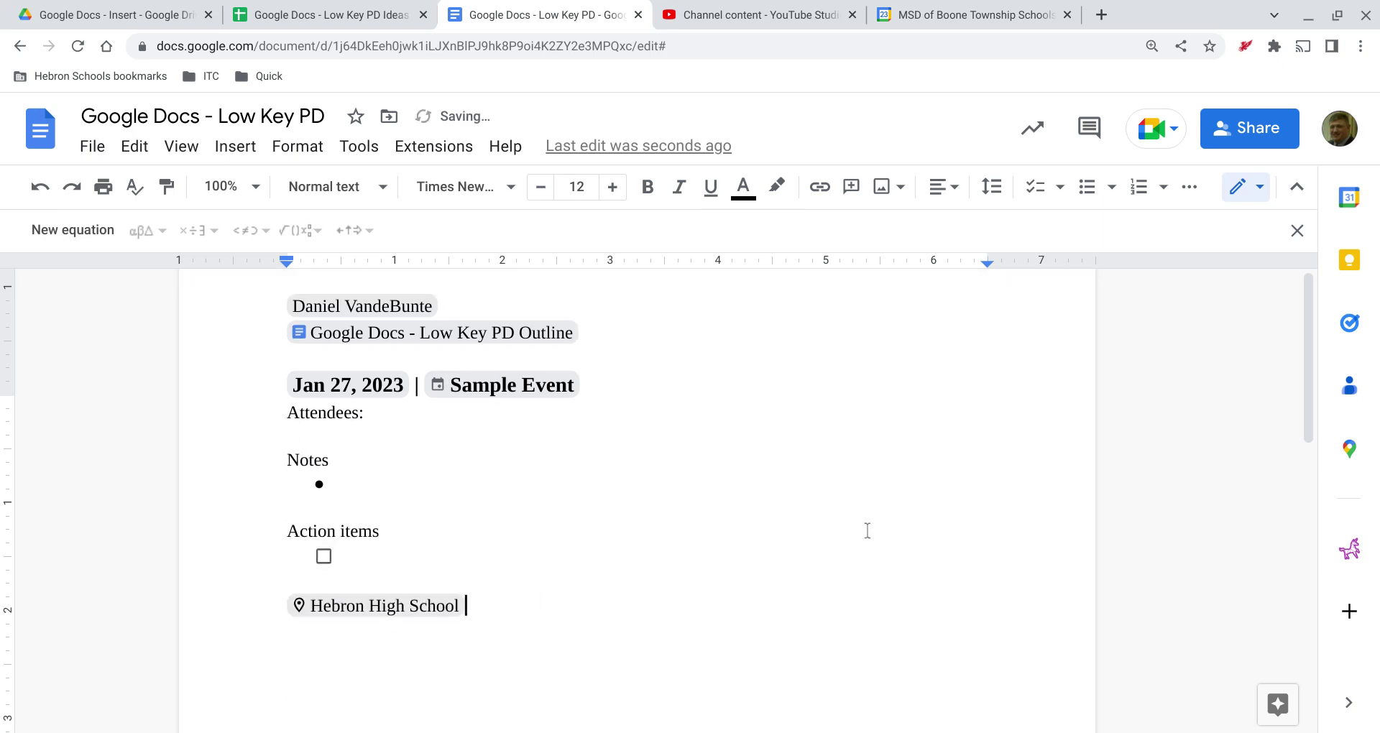
Examine the Hebron High School chip's card, including its map preview, link copying and directions options
scroll(868, 531, "down", 3)
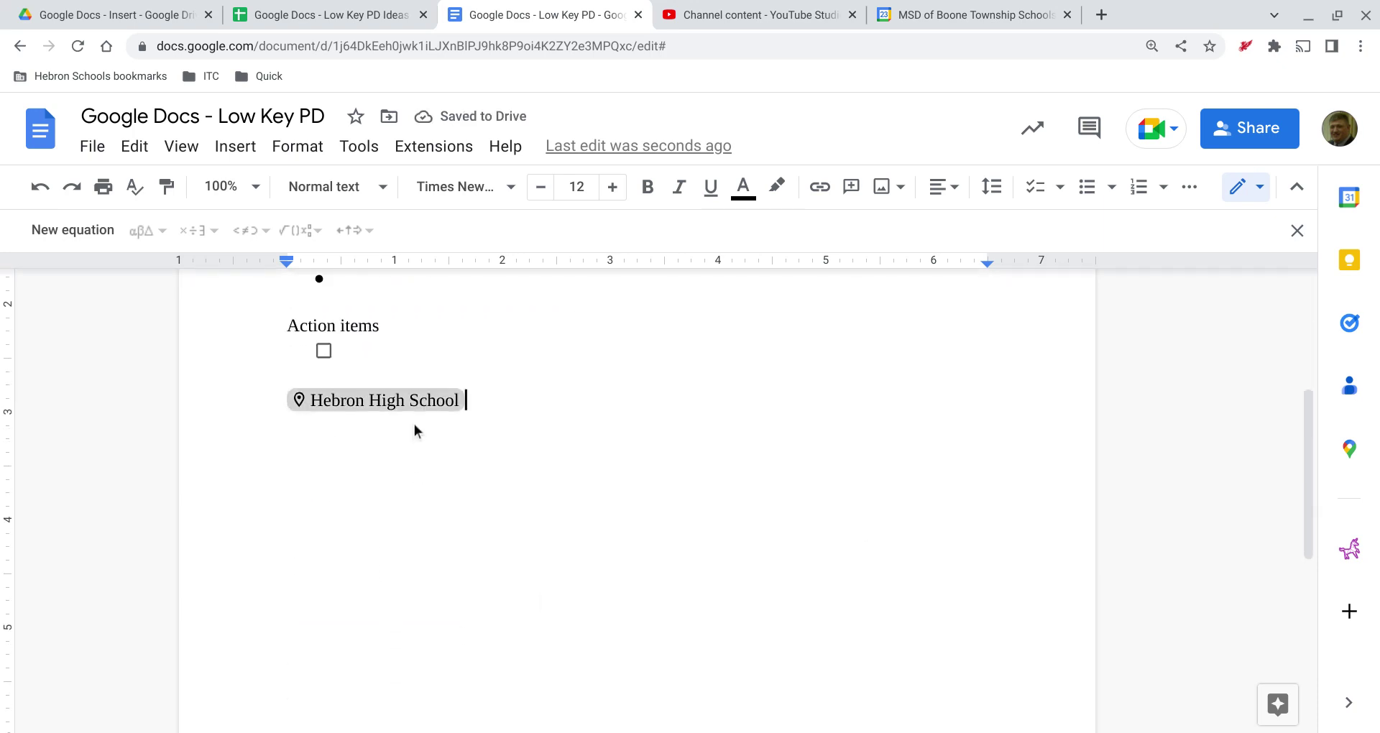
mouse_move(414, 426)
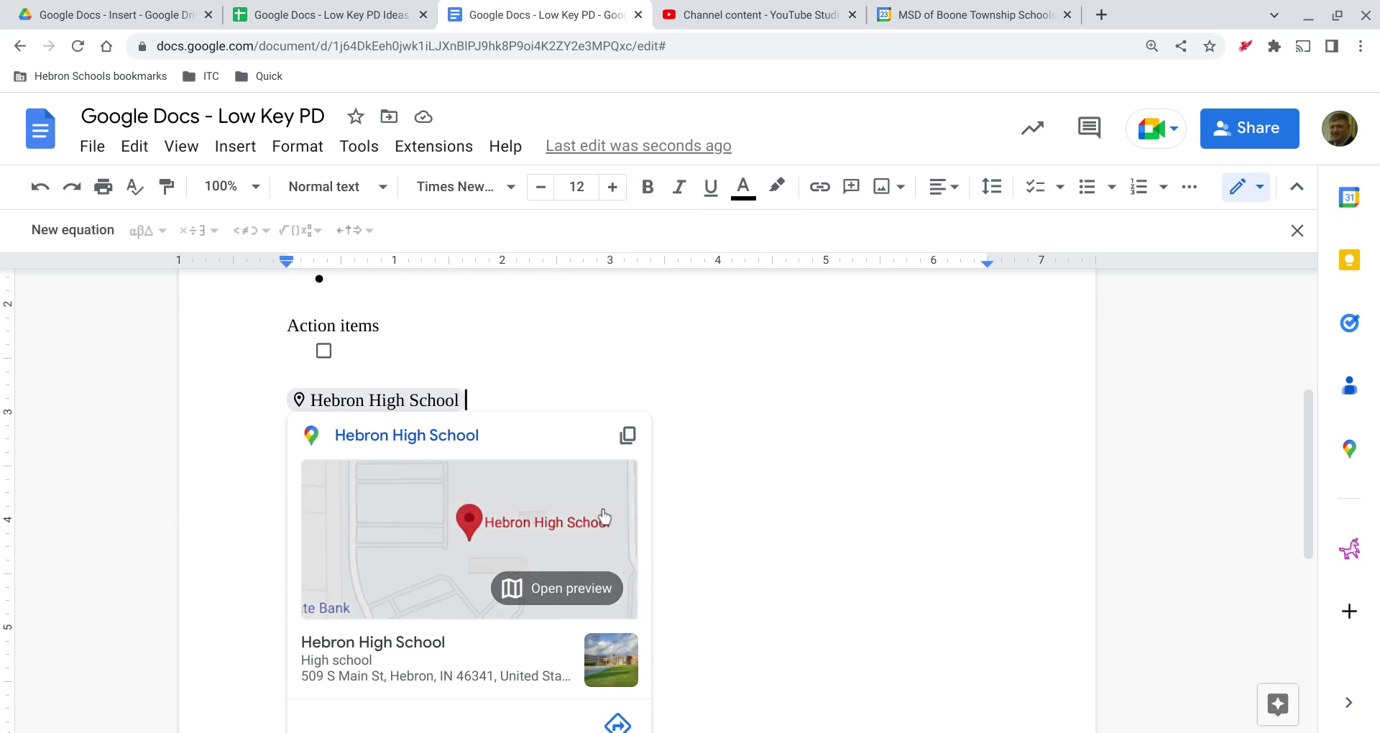
left_click(628, 436)
scroll(613, 554, "down", 1)
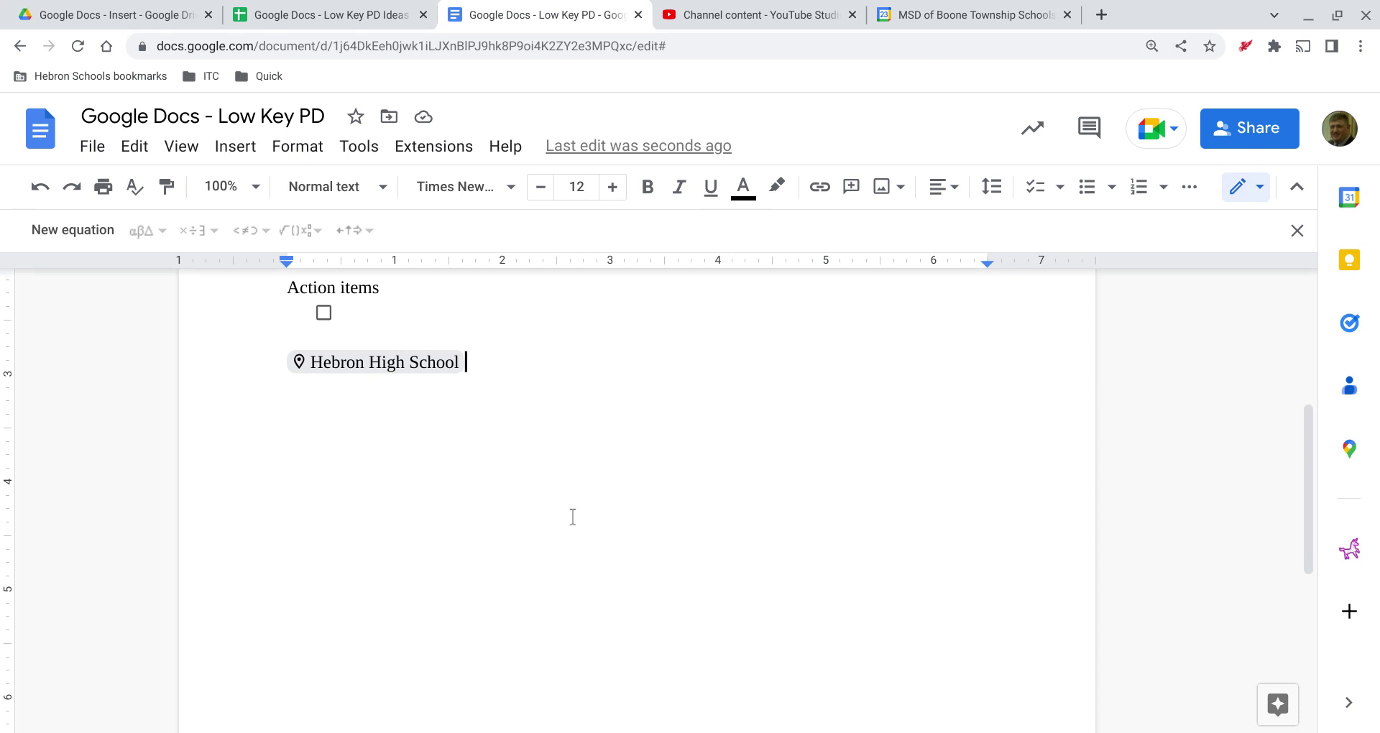
mouse_move(446, 367)
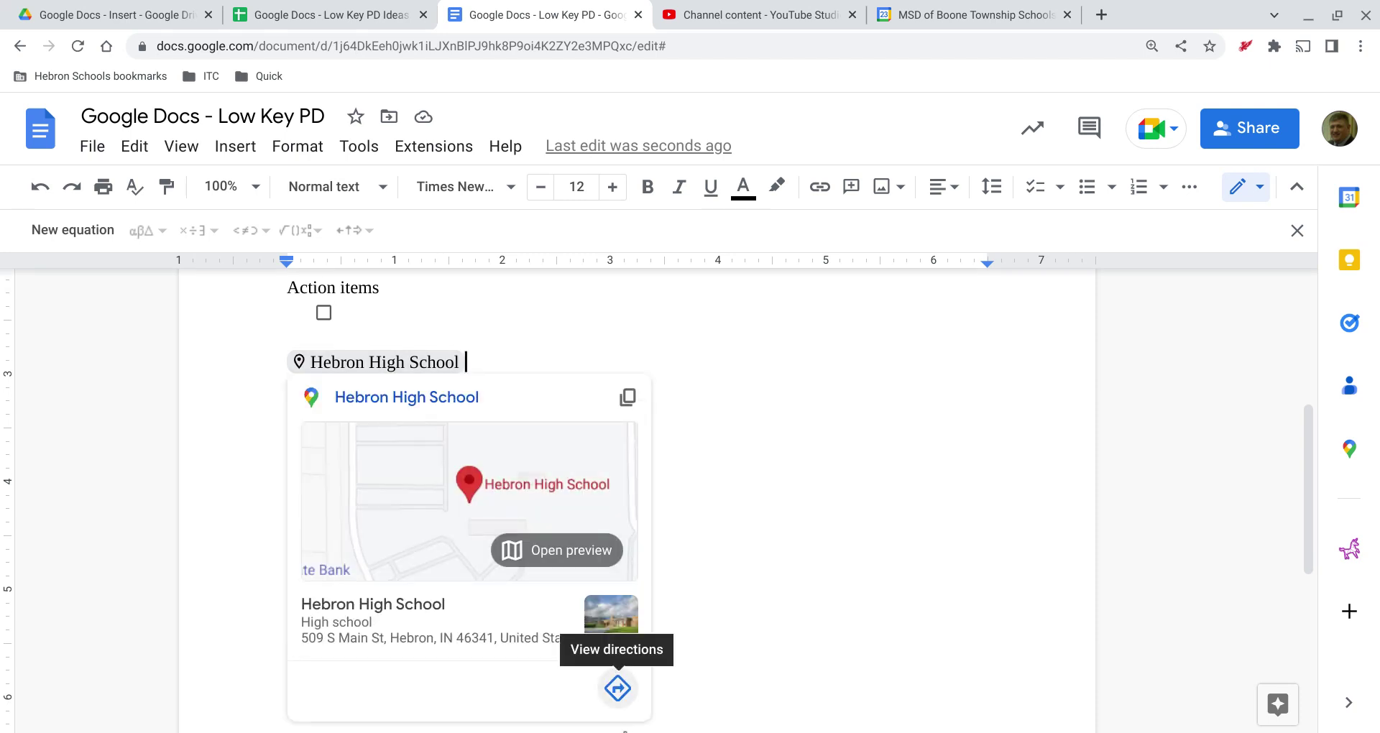